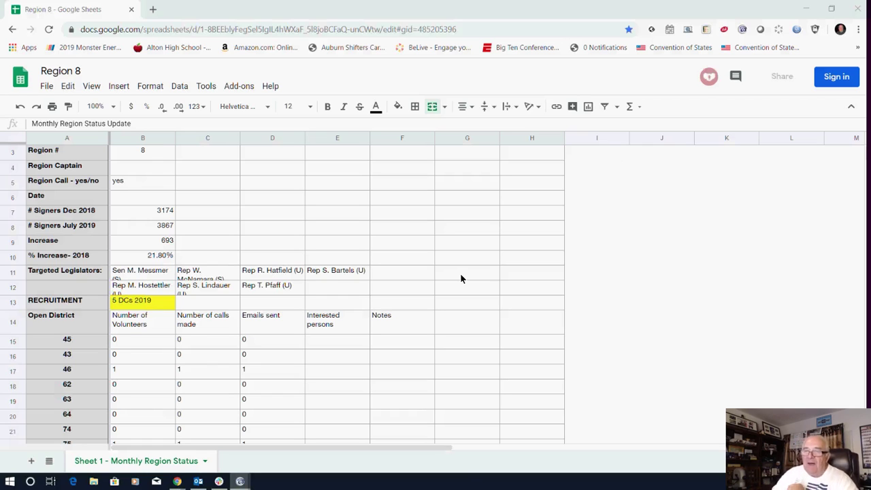
# - Review the monthly region status sheet from the signer figures and open-district recruitment table through to the activity type list
pyautogui.scroll(-3, 449, 282)
pyautogui.scroll(1, 442, 285)
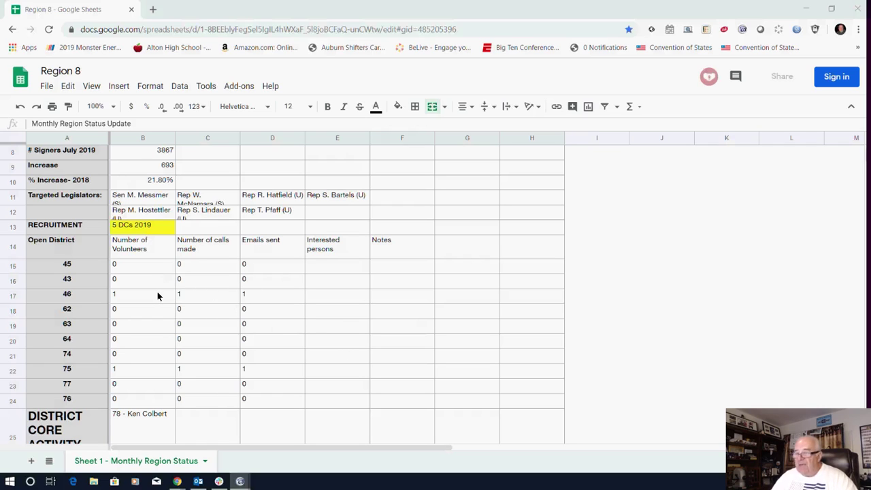
pyautogui.scroll(-1, 158, 293)
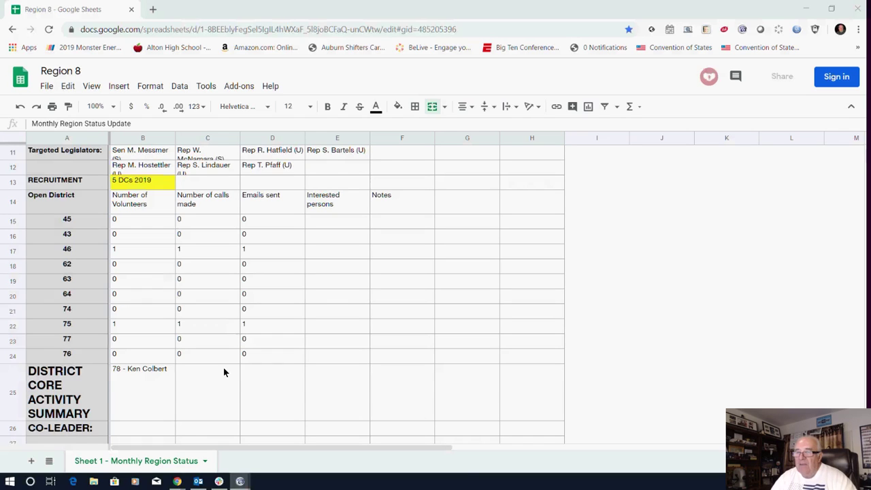
pyautogui.scroll(-1, 224, 368)
pyautogui.scroll(2, 224, 371)
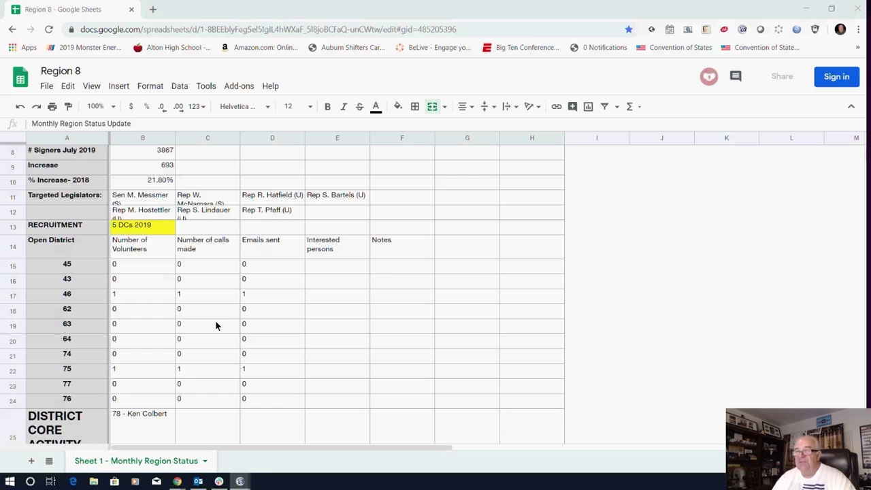
pyautogui.scroll(-2, 215, 325)
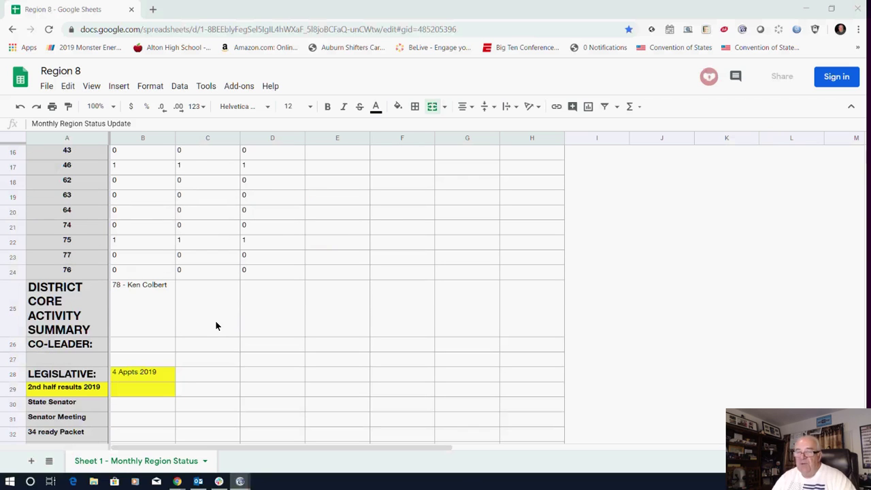
pyautogui.scroll(3, 215, 326)
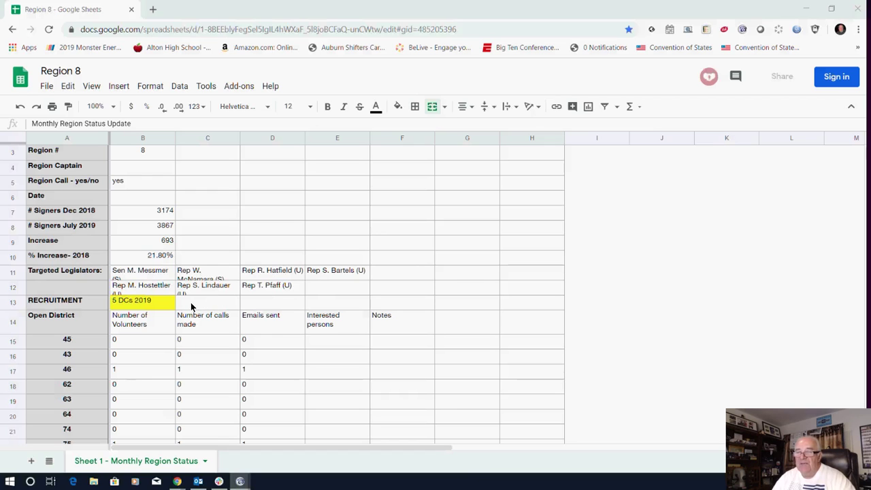
pyautogui.scroll(-10, 154, 304)
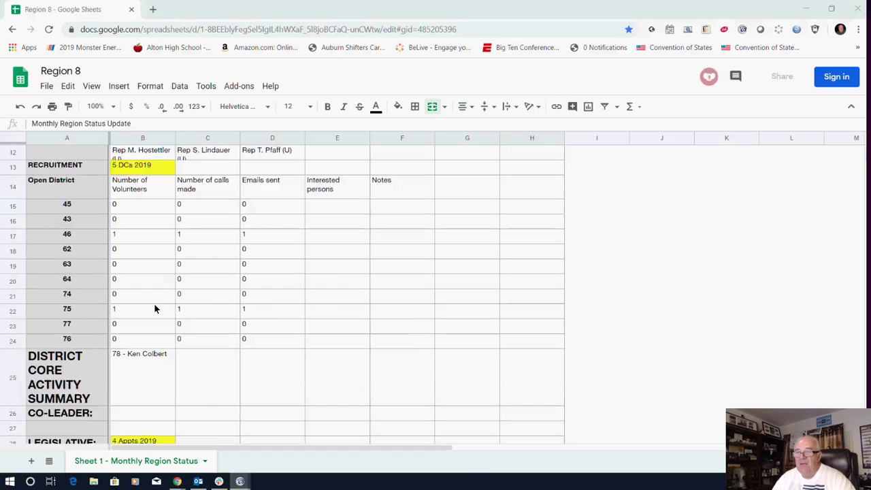
pyautogui.scroll(-4, 154, 303)
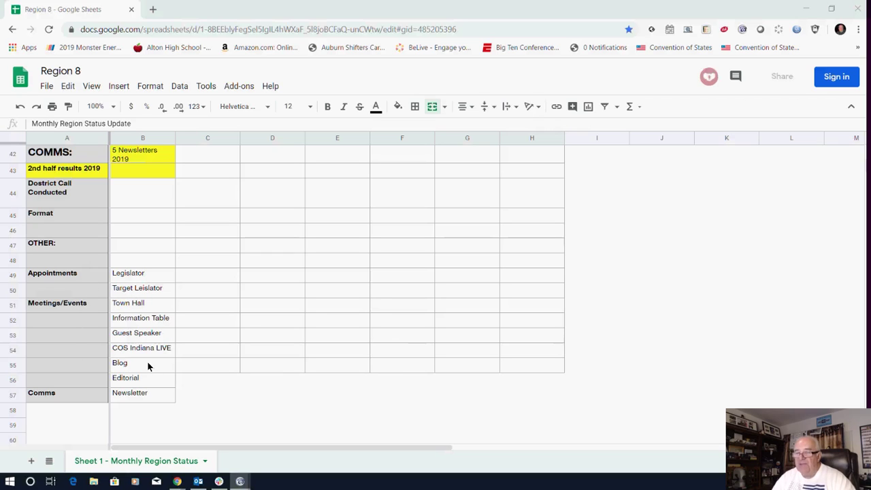
# - Insert two blank rows above the Comms row at the end of the Meetings/Events list
pyautogui.click(38, 395)
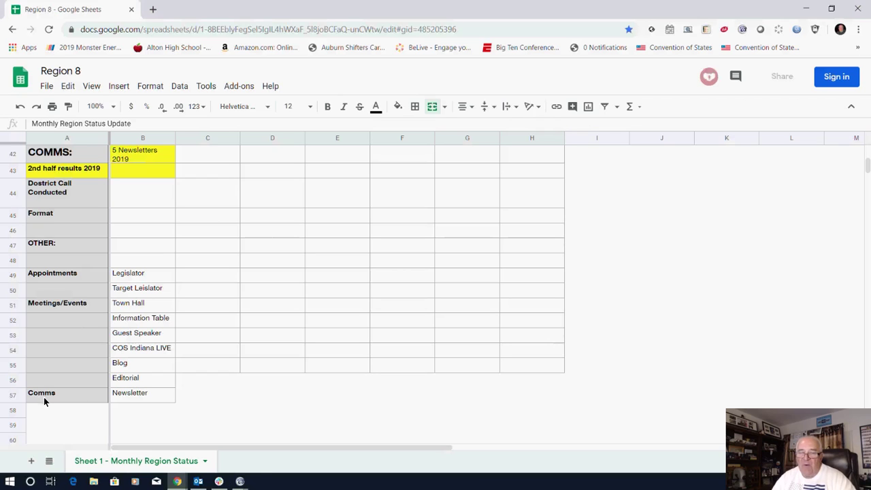
pyautogui.rightClick(57, 398)
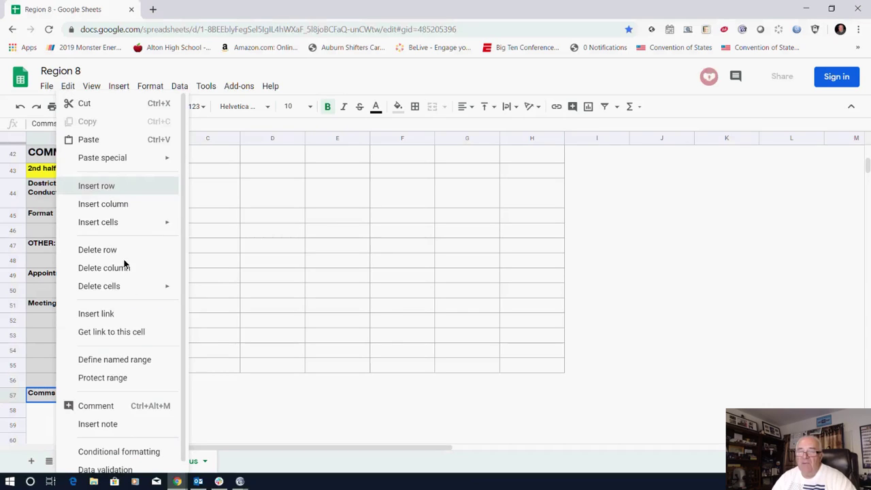
pyautogui.press('Return')
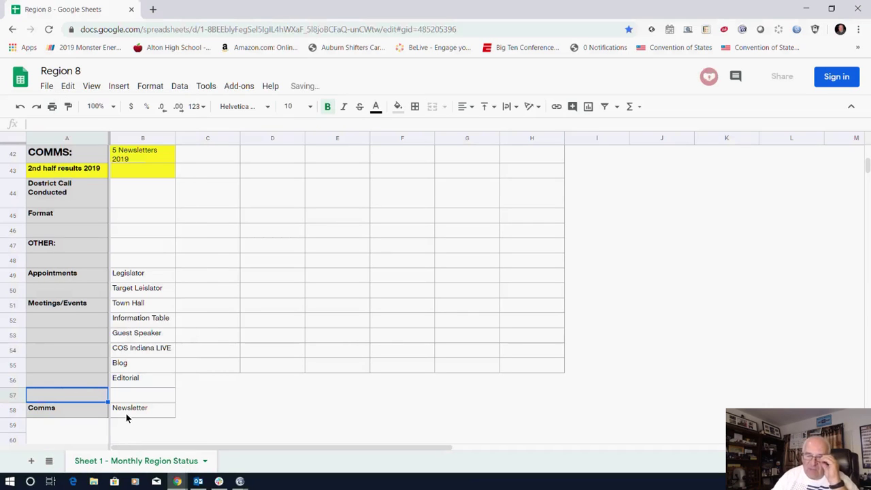
pyautogui.rightClick(83, 397)
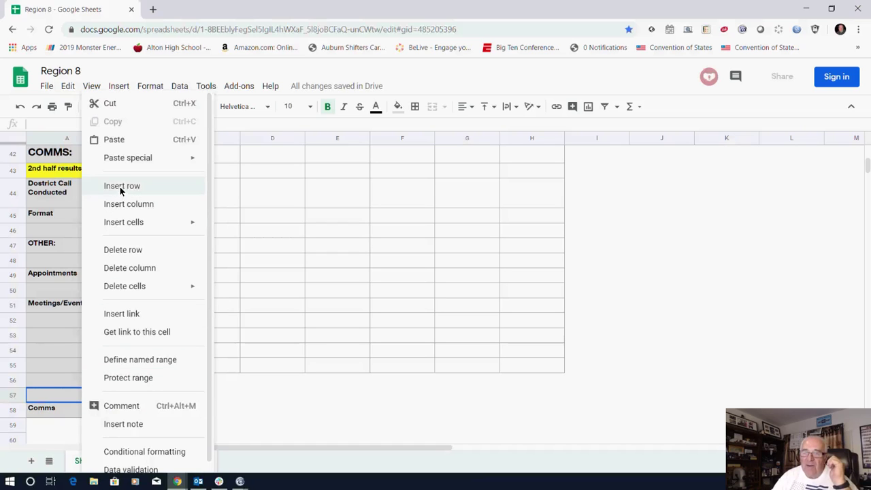
pyautogui.press('Return')
# - Add Parade and Door-To-Door below Editorial in column B as Meetings/Events types
pyautogui.click(128, 395)
pyautogui.write('Parade')
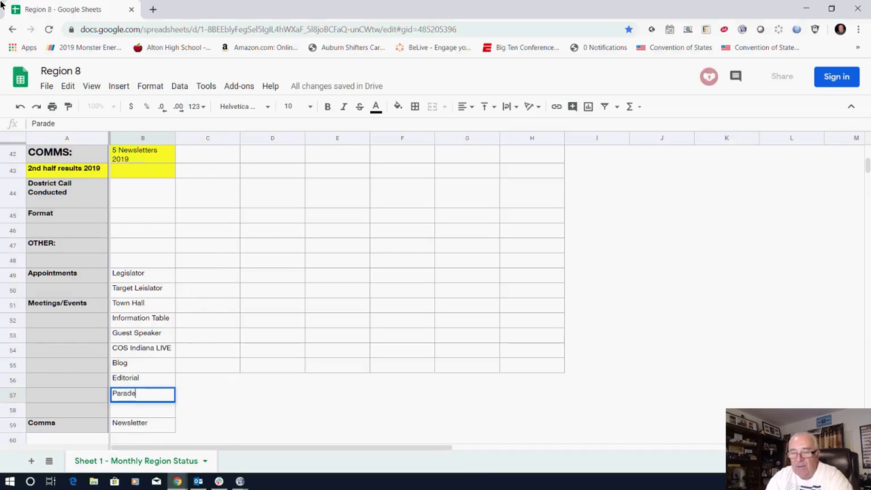
pyautogui.press('Return')
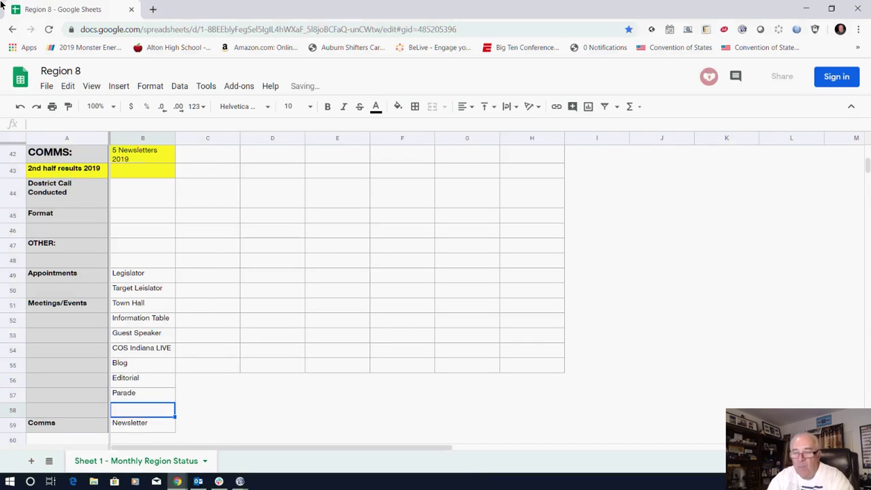
pyautogui.write('Door')
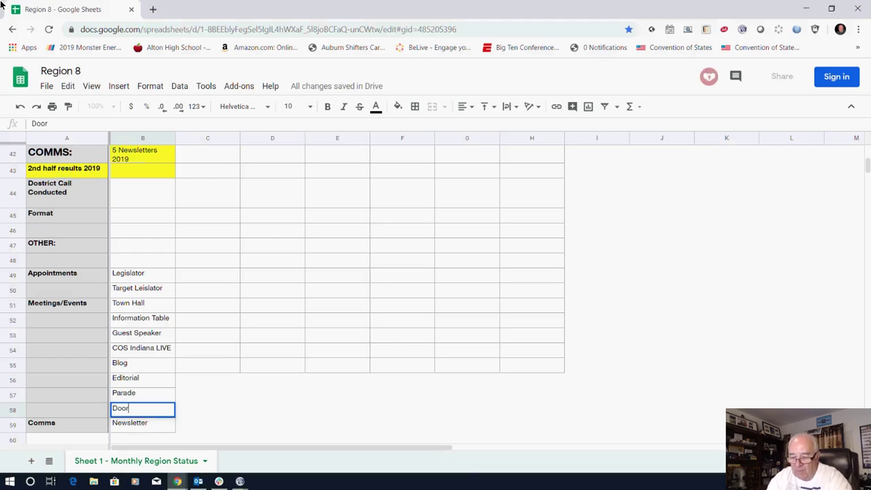
pyautogui.write('-To')
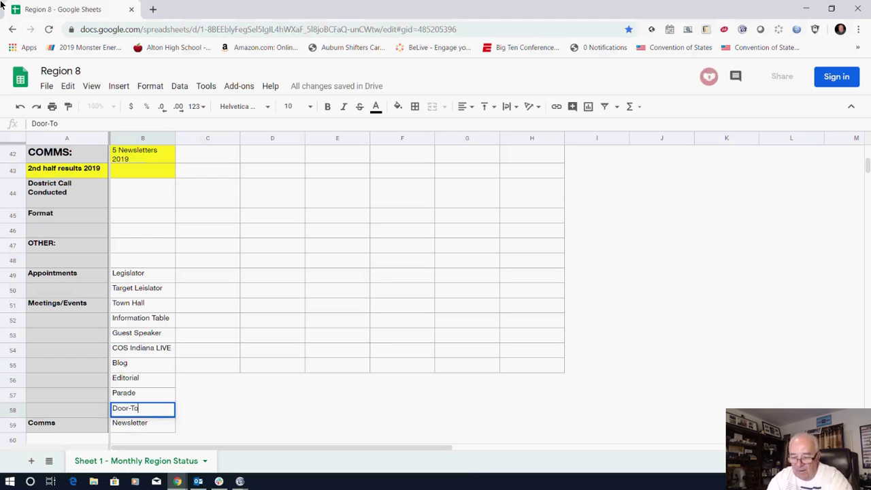
pyautogui.write('-Door')
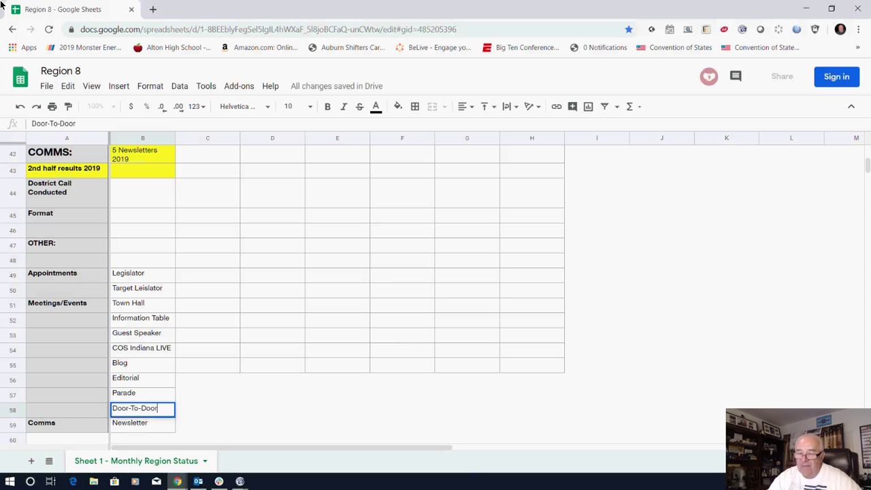
pyautogui.press('Return')
# - Examine the Legislative, Grassroots and Comms sections against the list of appointment, meeting and newsletter types
pyautogui.scroll(10, 241, 268)
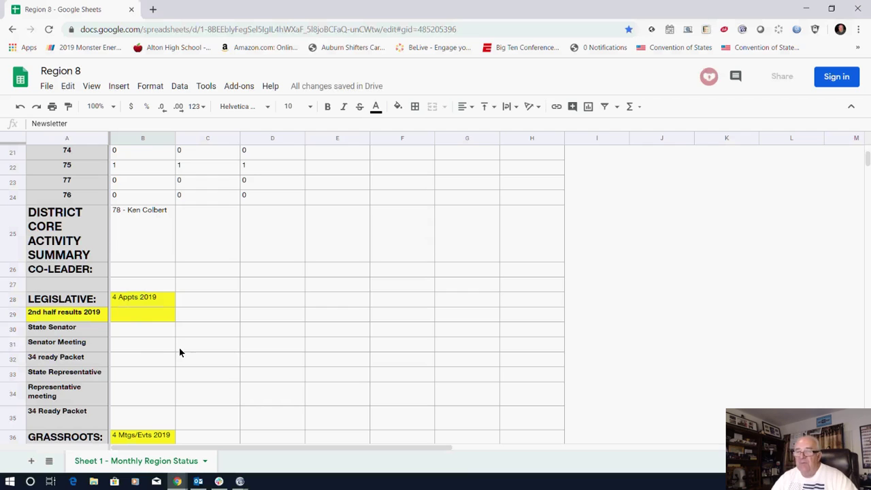
pyautogui.scroll(-6, 177, 351)
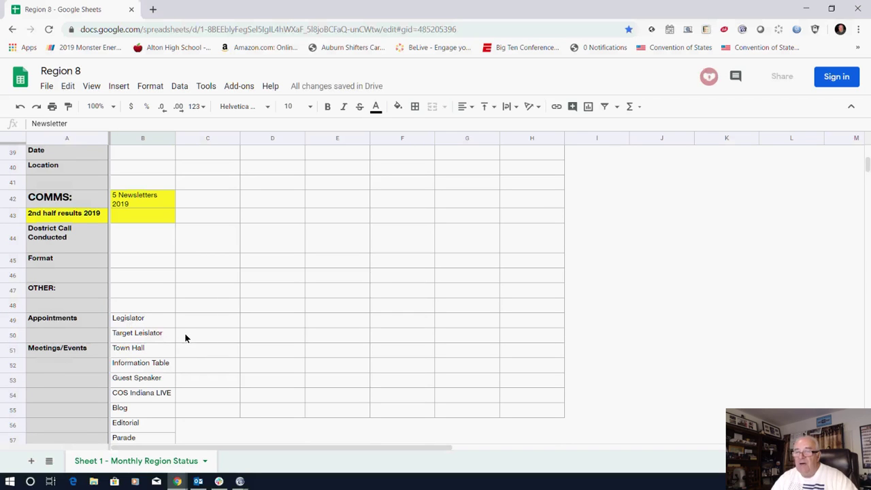
pyautogui.scroll(6, 185, 338)
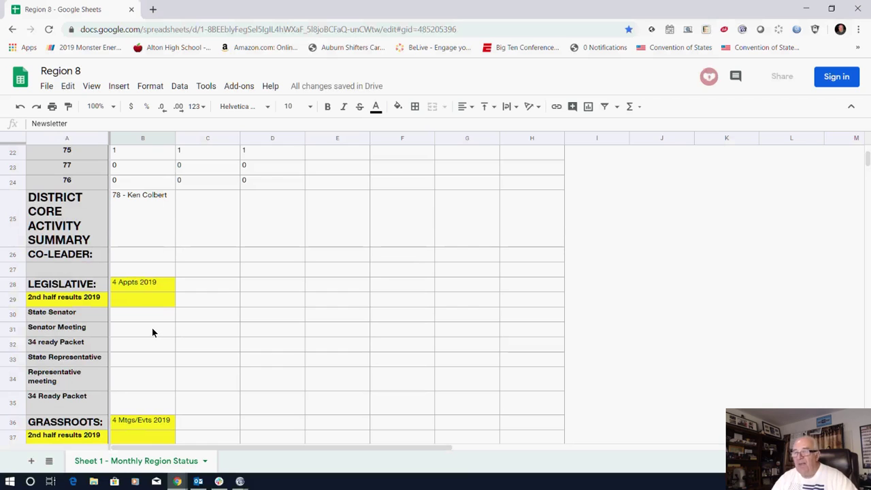
pyautogui.scroll(-5, 152, 324)
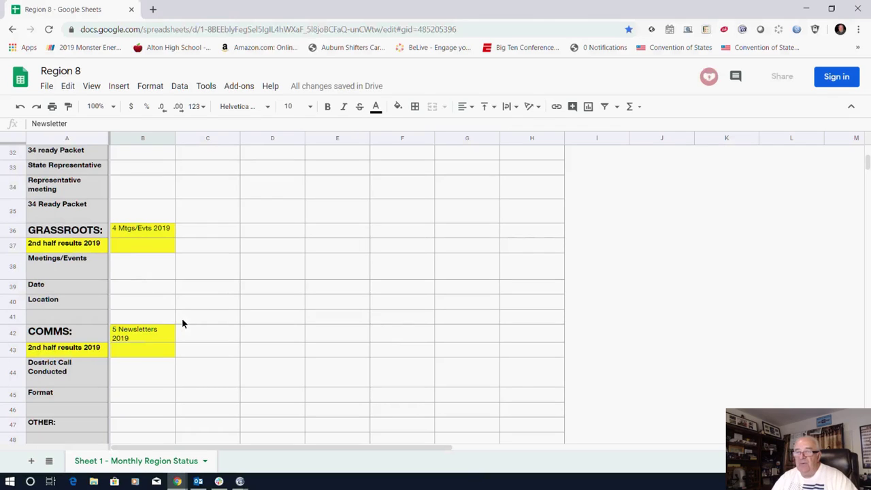
pyautogui.scroll(-5, 182, 318)
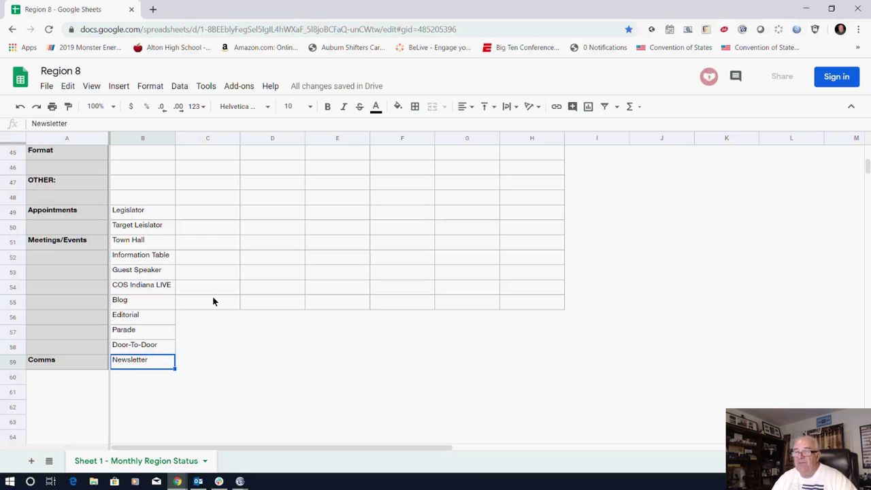
pyautogui.scroll(3, 212, 299)
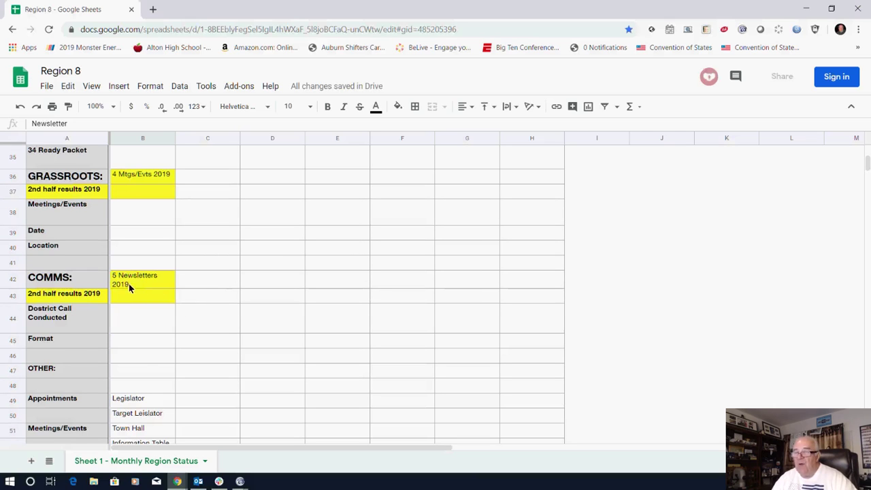
pyautogui.scroll(1, 116, 287)
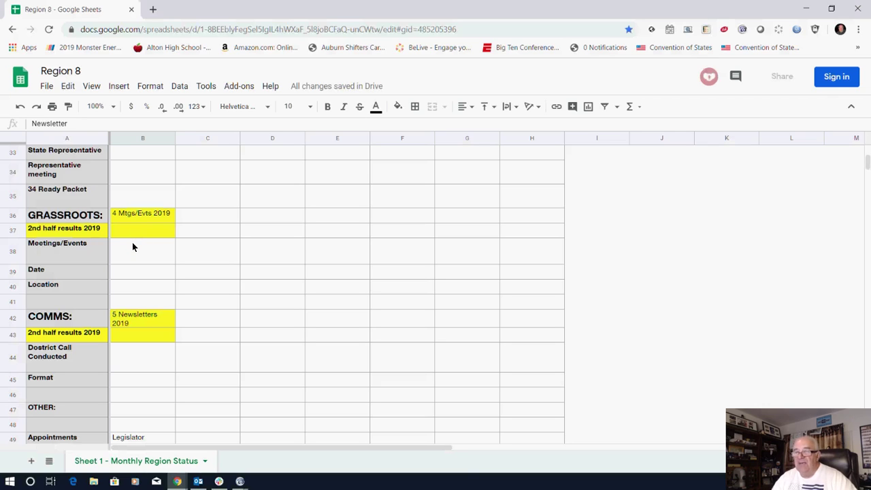
pyautogui.scroll(-2, 133, 247)
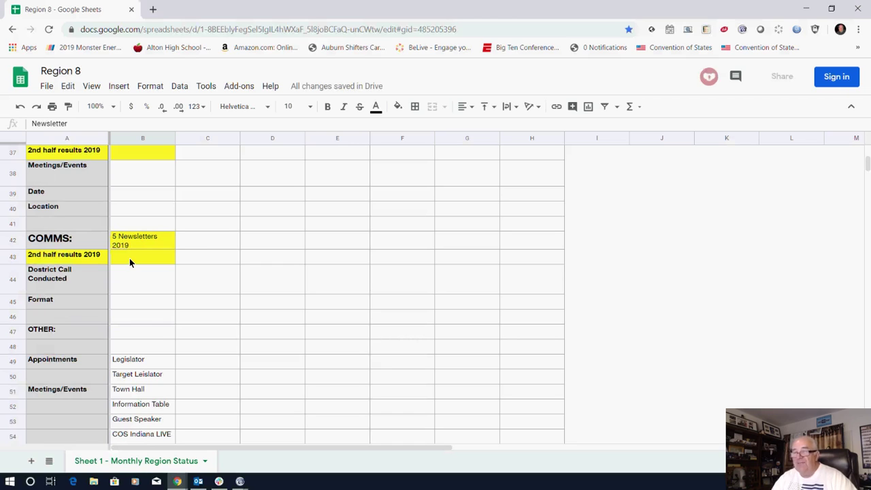
pyautogui.scroll(-3, 130, 279)
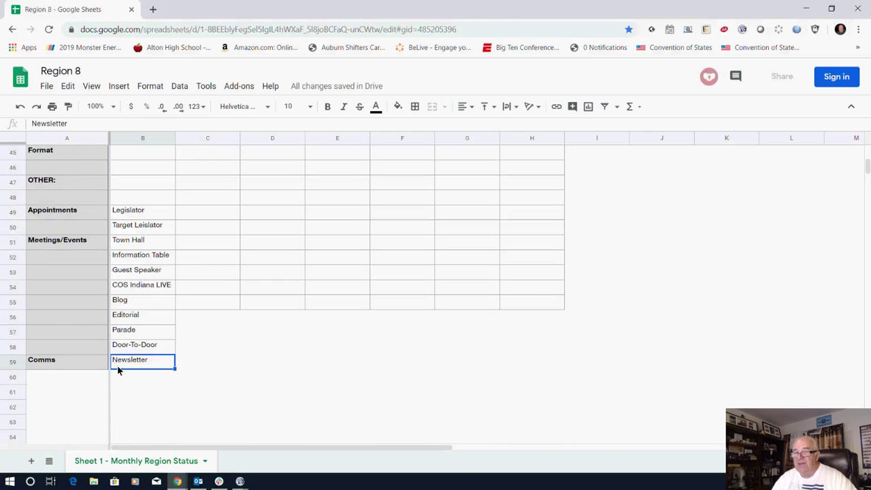
# - Look back over the sheet from the activity list up to the Month row, returning to the Legislative section
pyautogui.scroll(3, 152, 317)
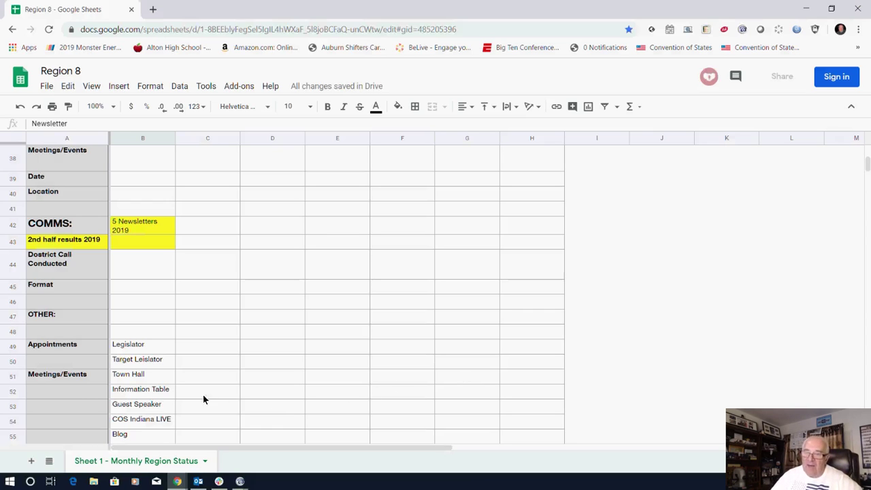
pyautogui.scroll(3, 146, 387)
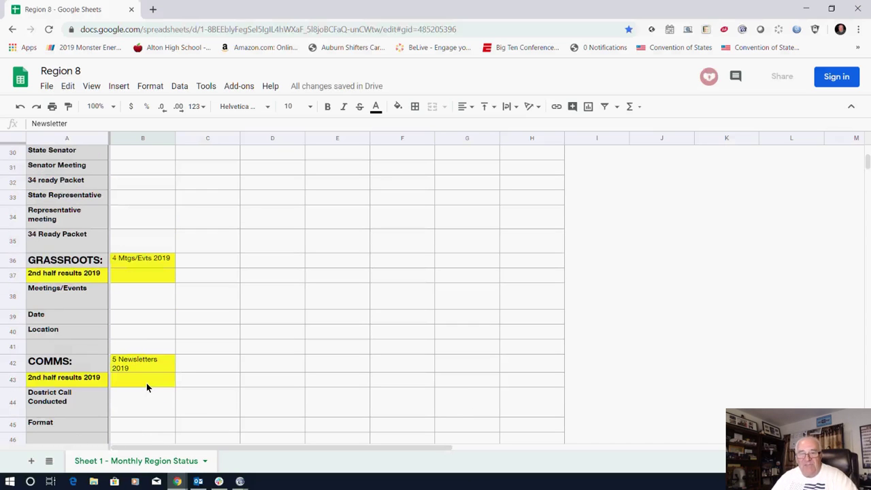
pyautogui.scroll(4, 146, 388)
pyautogui.scroll(3, 145, 381)
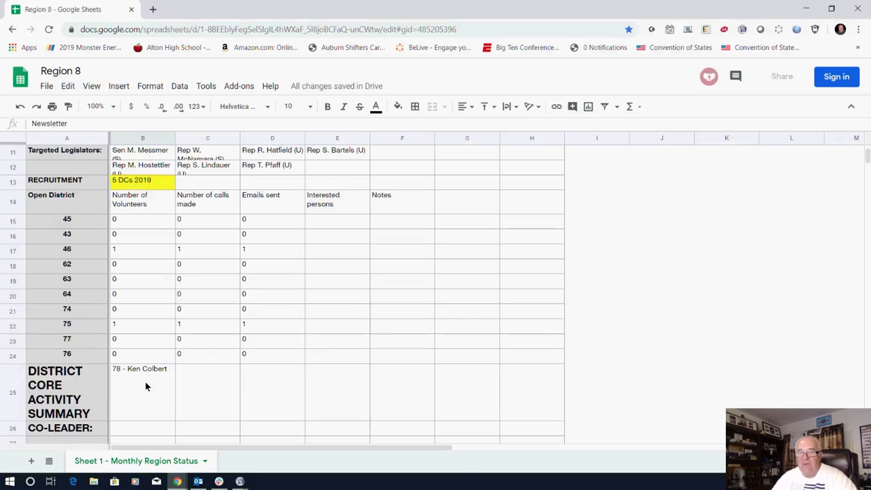
pyautogui.scroll(3, 145, 380)
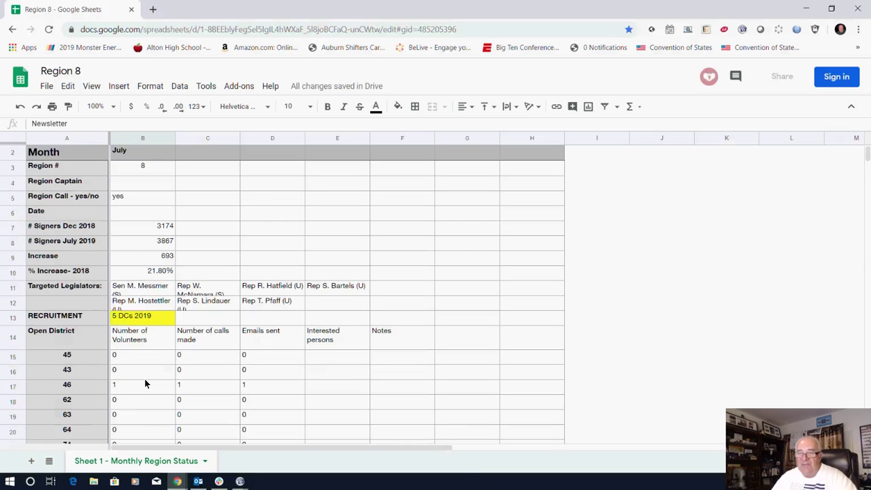
pyautogui.scroll(-4, 145, 383)
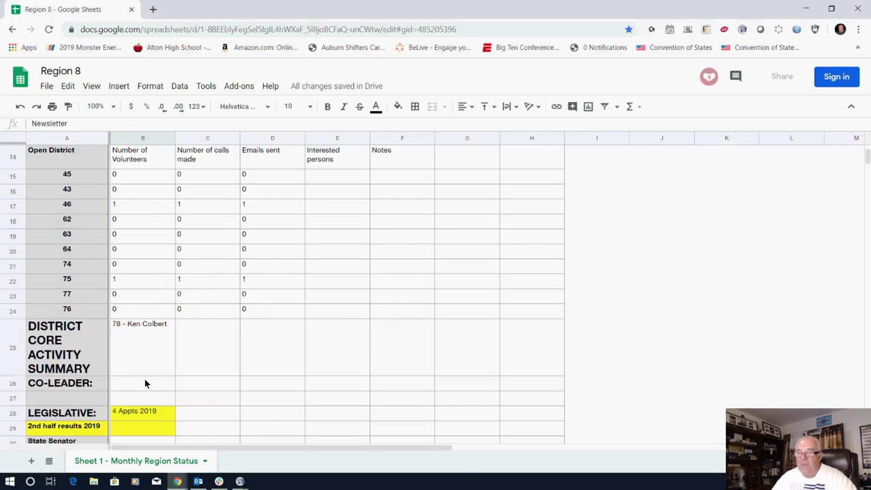
pyautogui.scroll(-2, 144, 383)
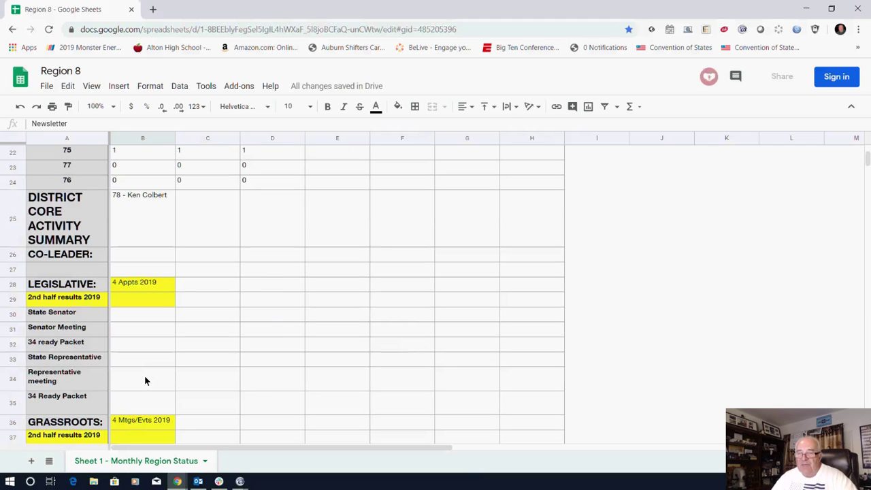